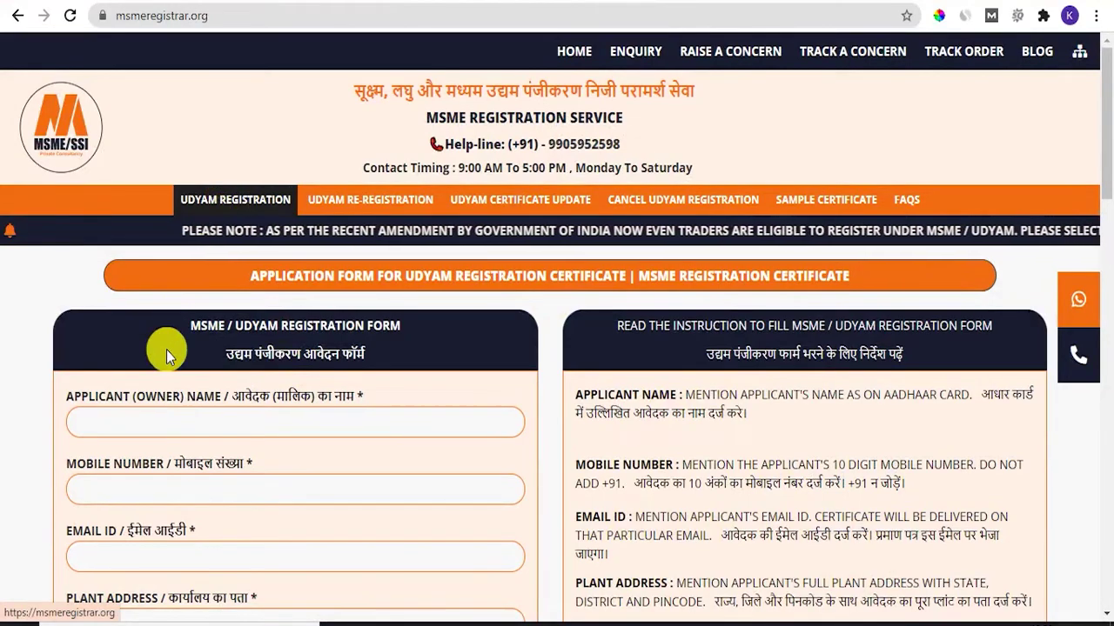
{"action": "scroll", "coordinate": [604, 517], "scroll_direction": "down", "scroll_amount": 4}
{"action": "scroll", "coordinate": [634, 523], "scroll_direction": "down", "scroll_amount": 10}
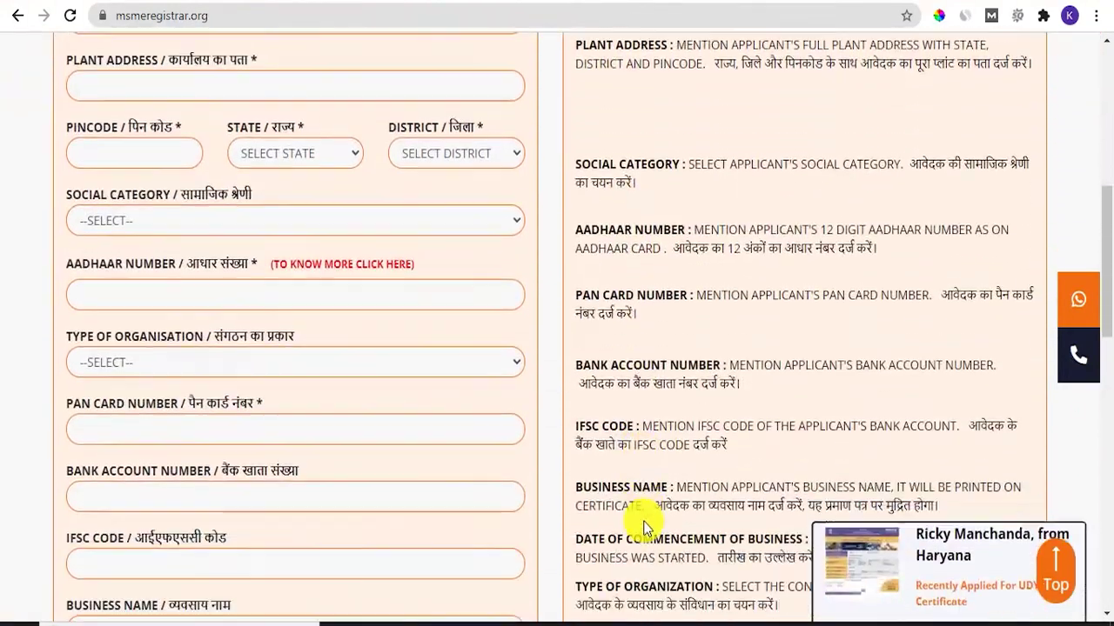
{"action": "scroll", "coordinate": [639, 519], "scroll_direction": "down", "scroll_amount": 5}
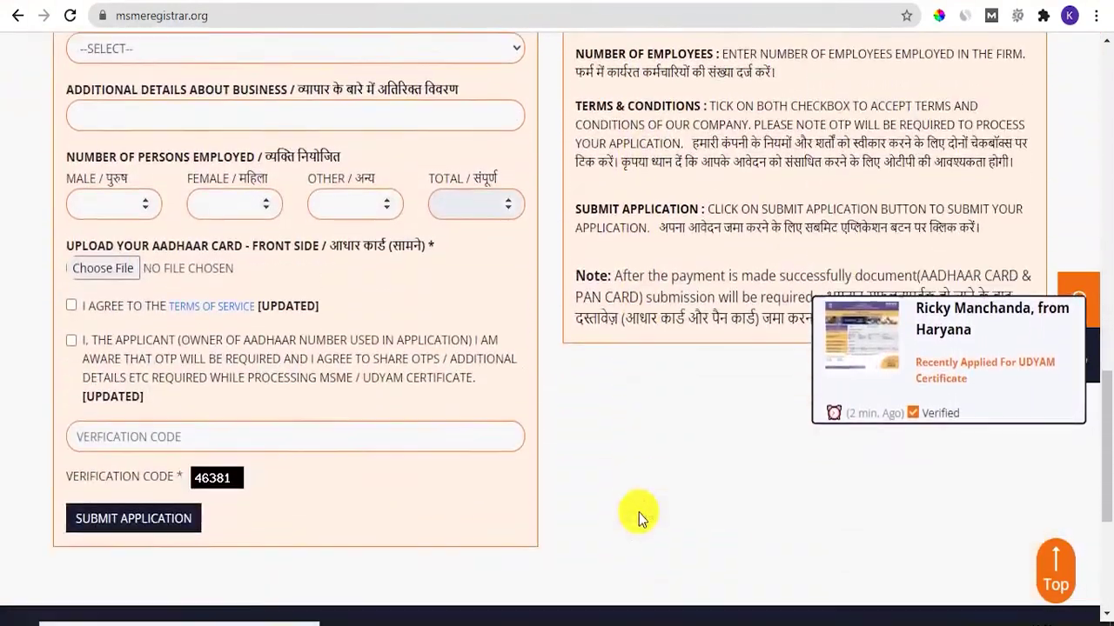
{"action": "scroll", "coordinate": [638, 519], "scroll_direction": "up", "scroll_amount": 8}
{"action": "scroll", "coordinate": [638, 518], "scroll_direction": "up", "scroll_amount": 10}
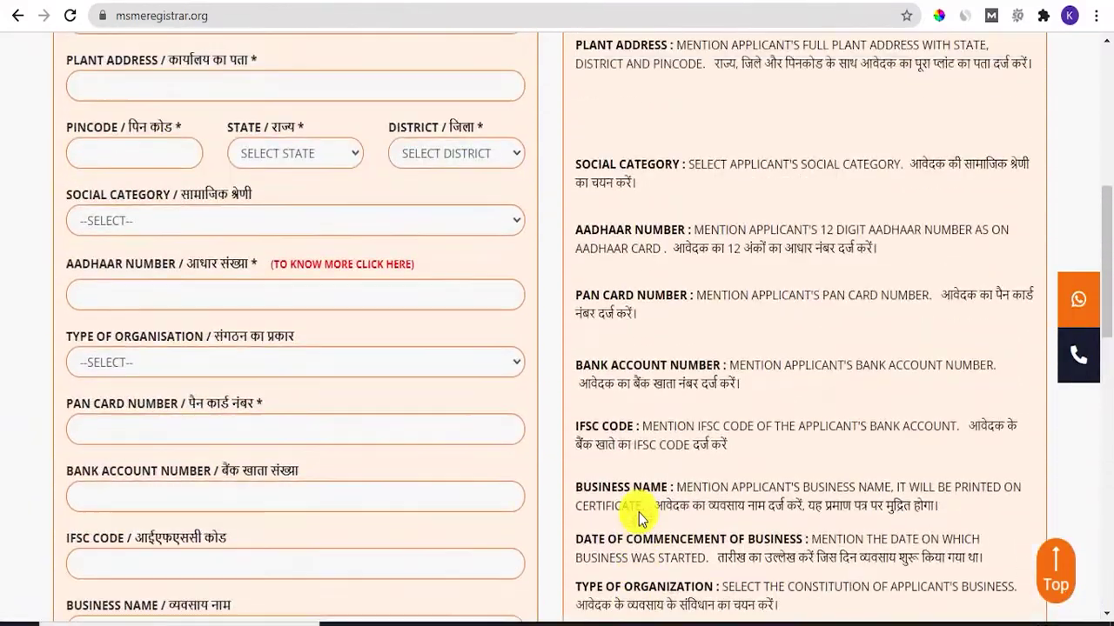
{"action": "scroll", "coordinate": [365, 461], "scroll_direction": "down", "scroll_amount": 1}
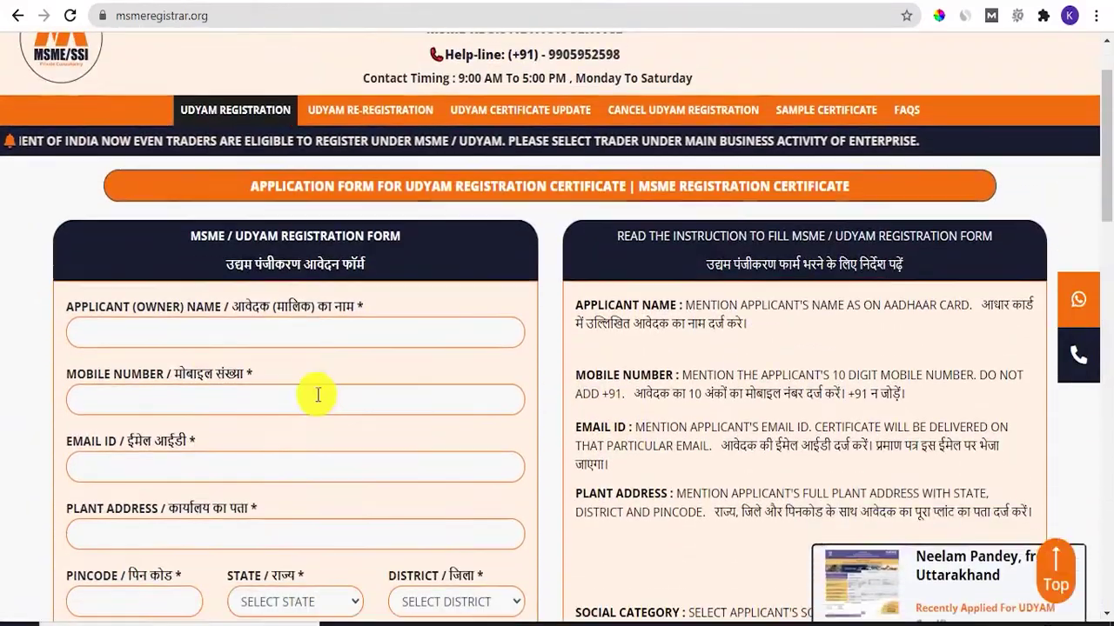
{"action": "scroll", "coordinate": [218, 287], "scroll_direction": "down", "scroll_amount": 1}
Enter the applicant's full name, mobile number and e-mail address, correcting a typo in the e-mail
{"action": "left_click", "coordinate": [230, 248]}
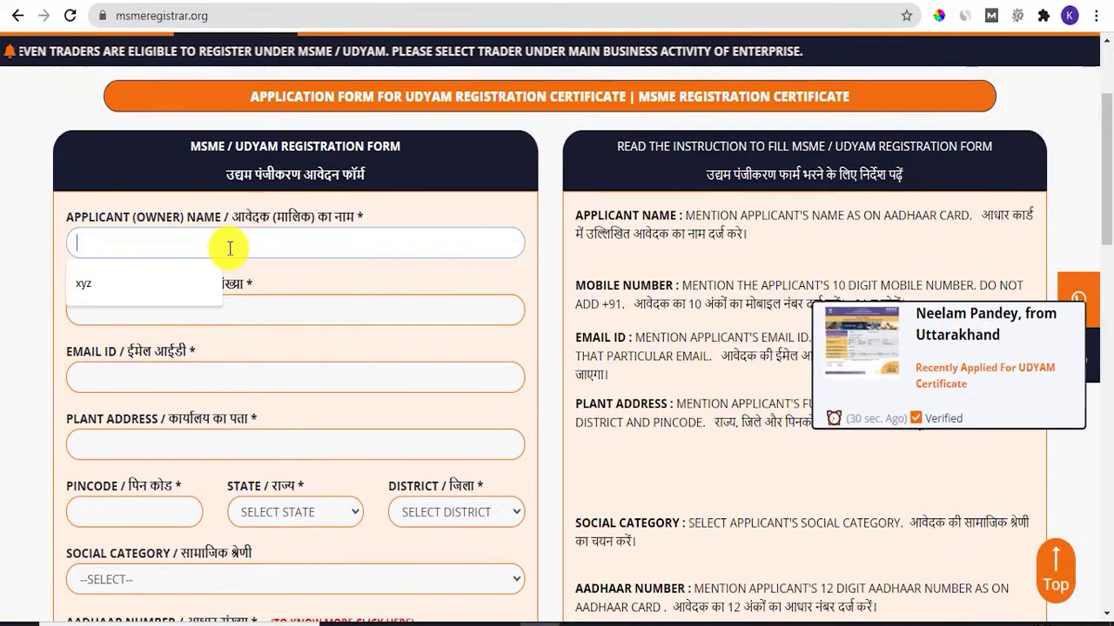
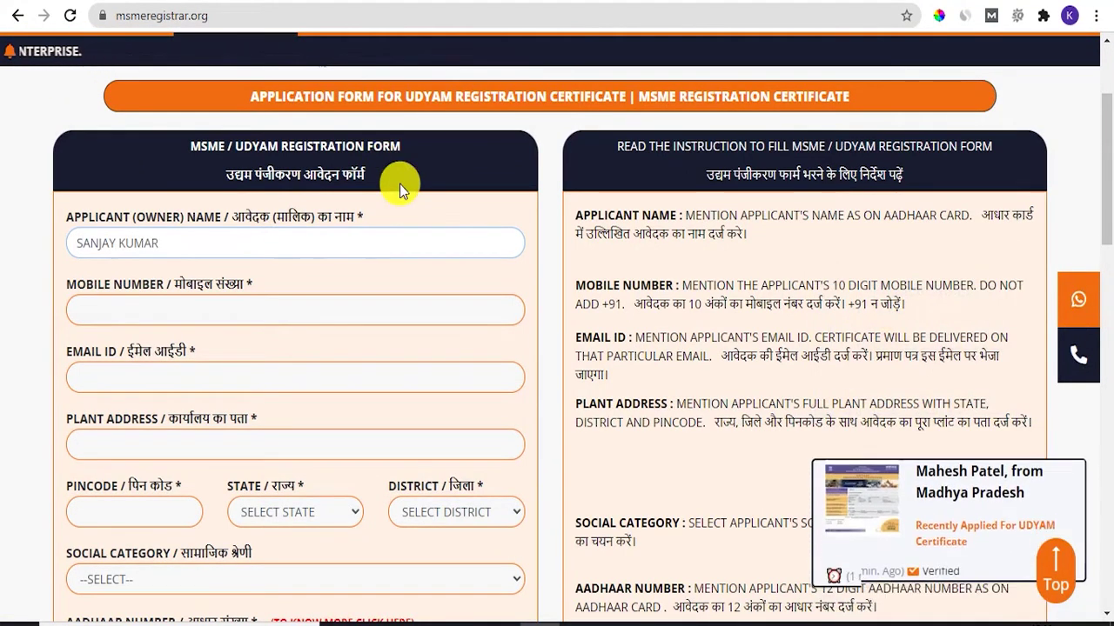
{"action": "key", "text": "Tab"}
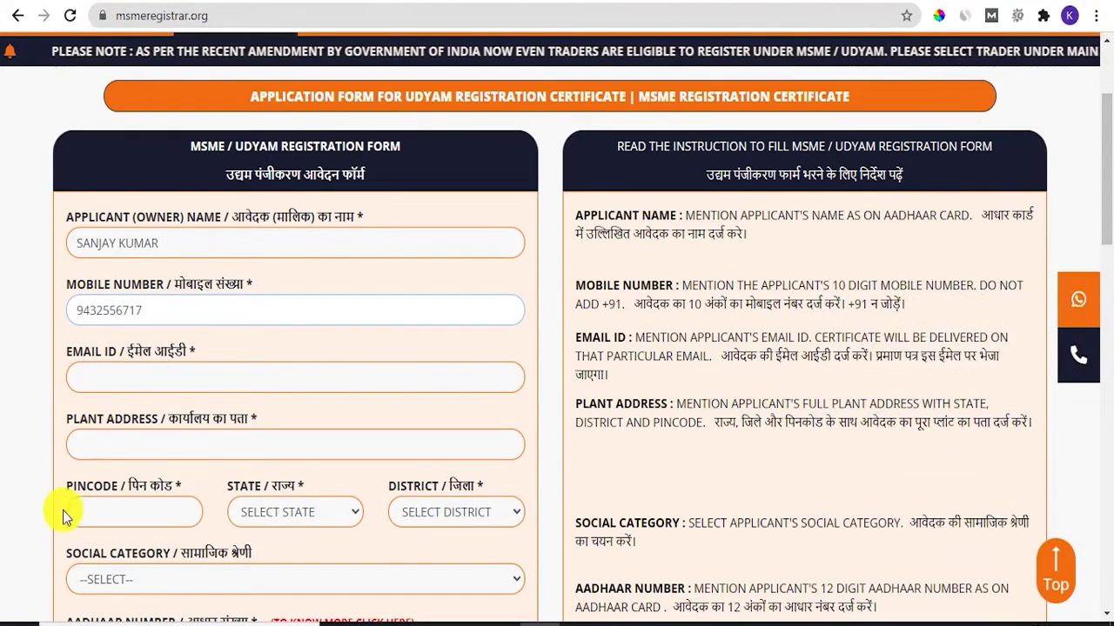
{"action": "left_click", "coordinate": [164, 375]}
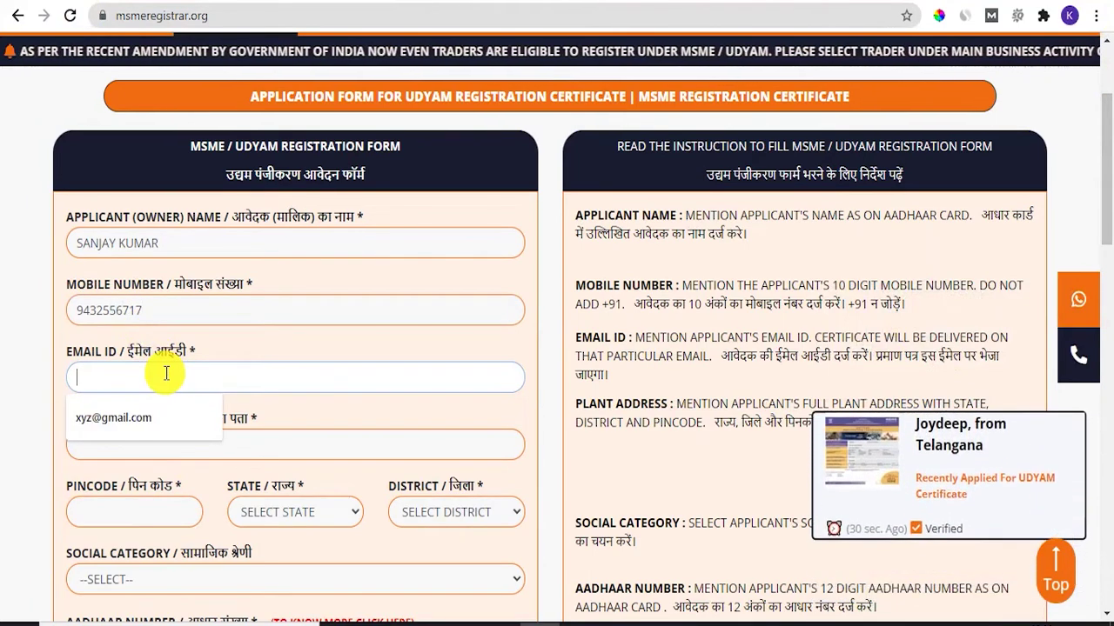
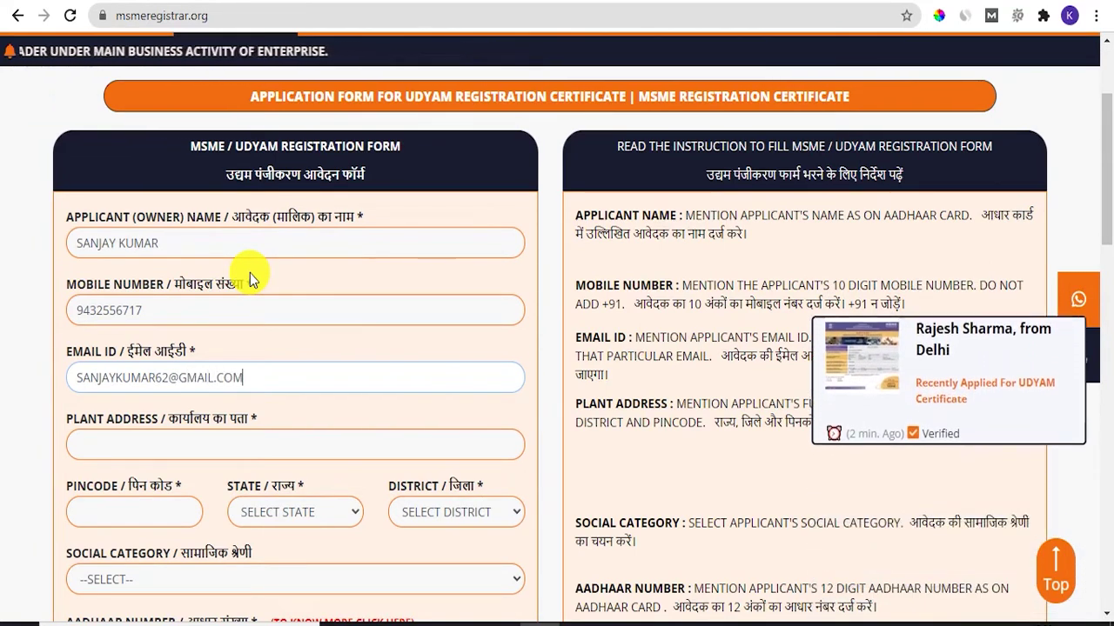
Fill in the plant address and its pincode
{"action": "left_click", "coordinate": [134, 434]}
{"action": "type", "text": "SO"}
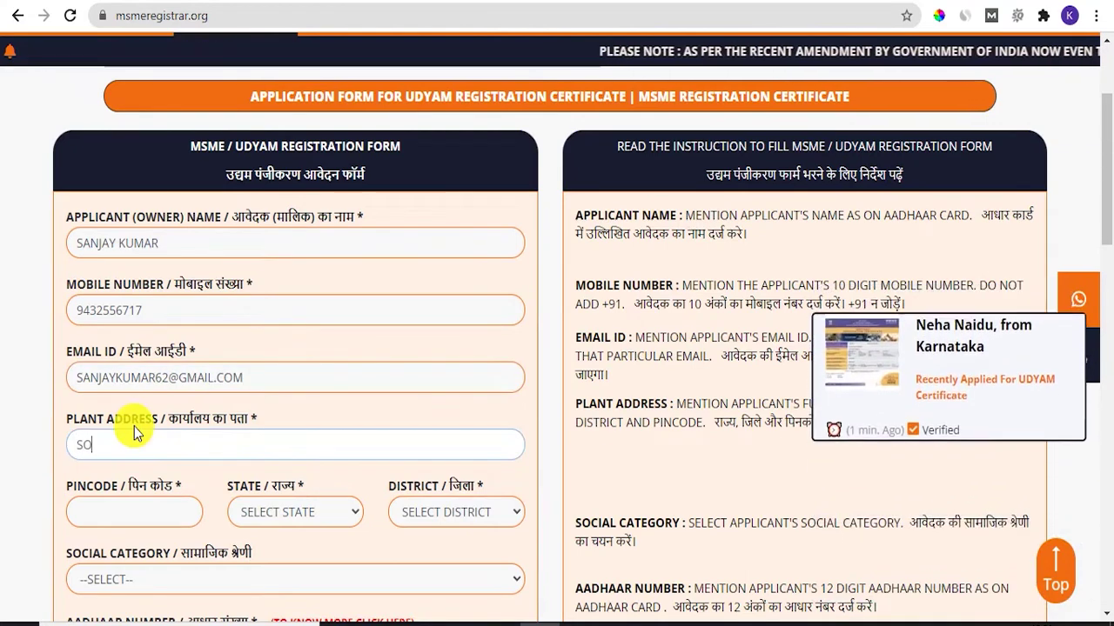
{"action": "type", "text": "NIPA"}
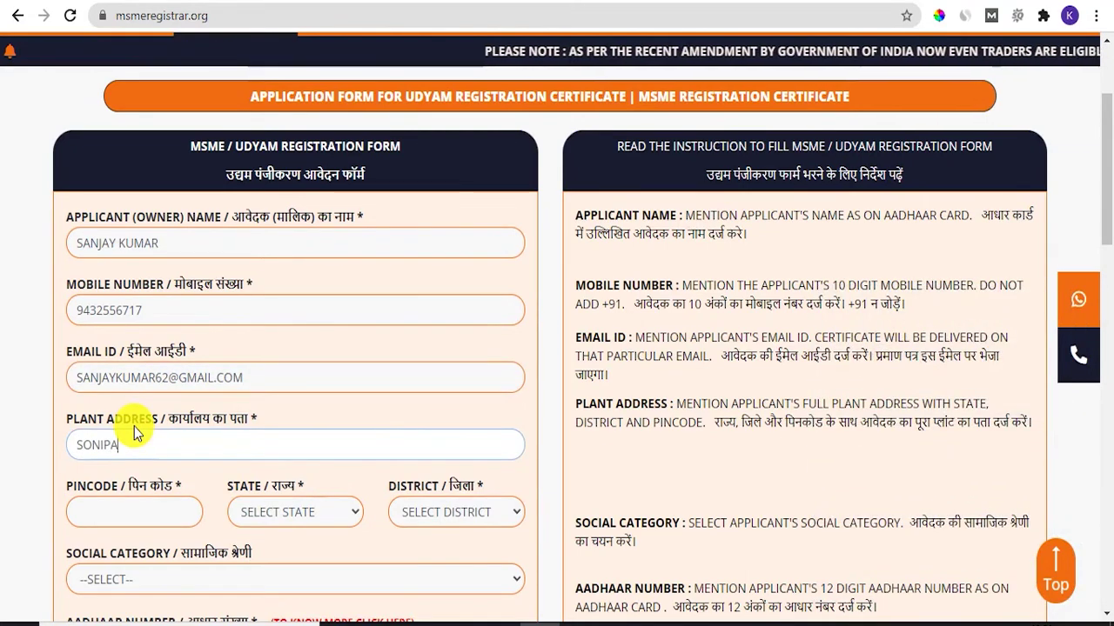
{"action": "type", "text": "T, GURUGRAM, HARYAN"}
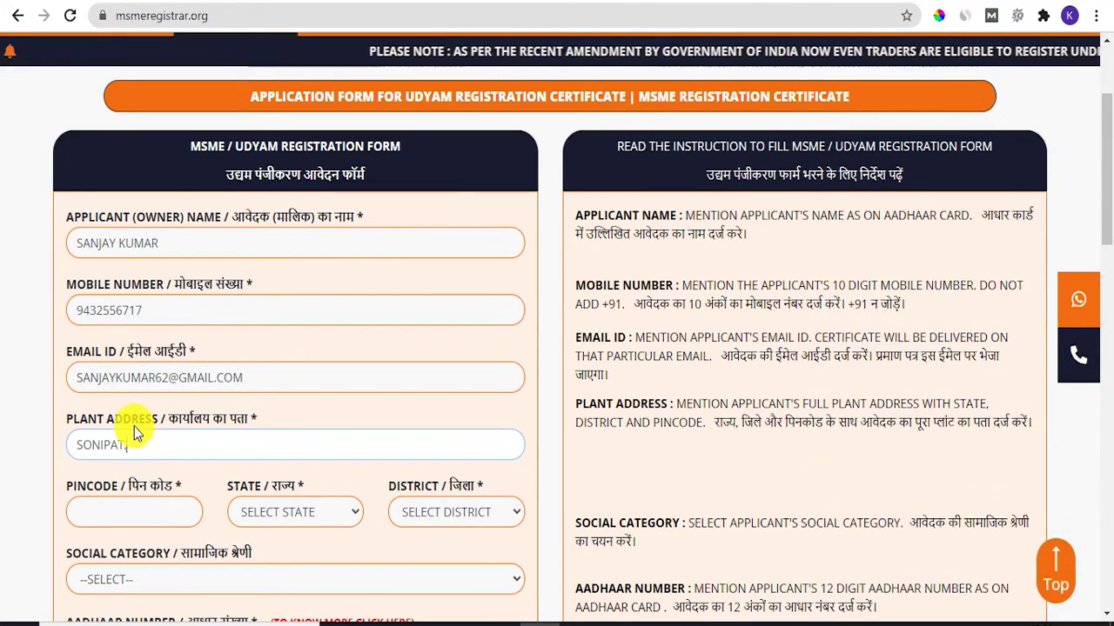
{"action": "type", "text": "A"}
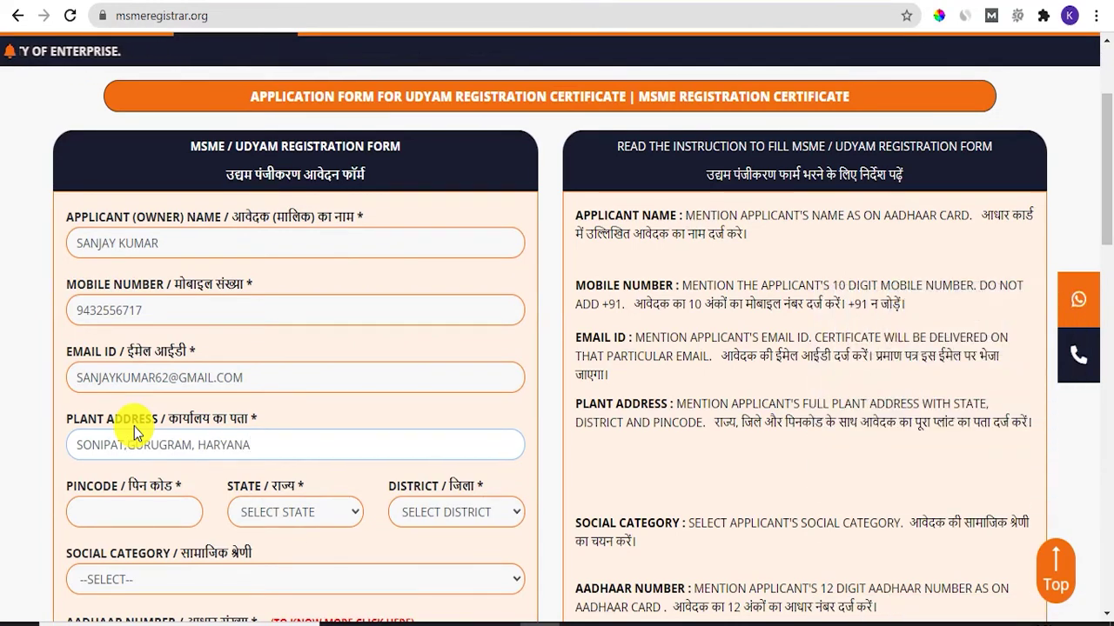
{"action": "key", "text": "Tab"}
{"action": "type", "text": "765514"}
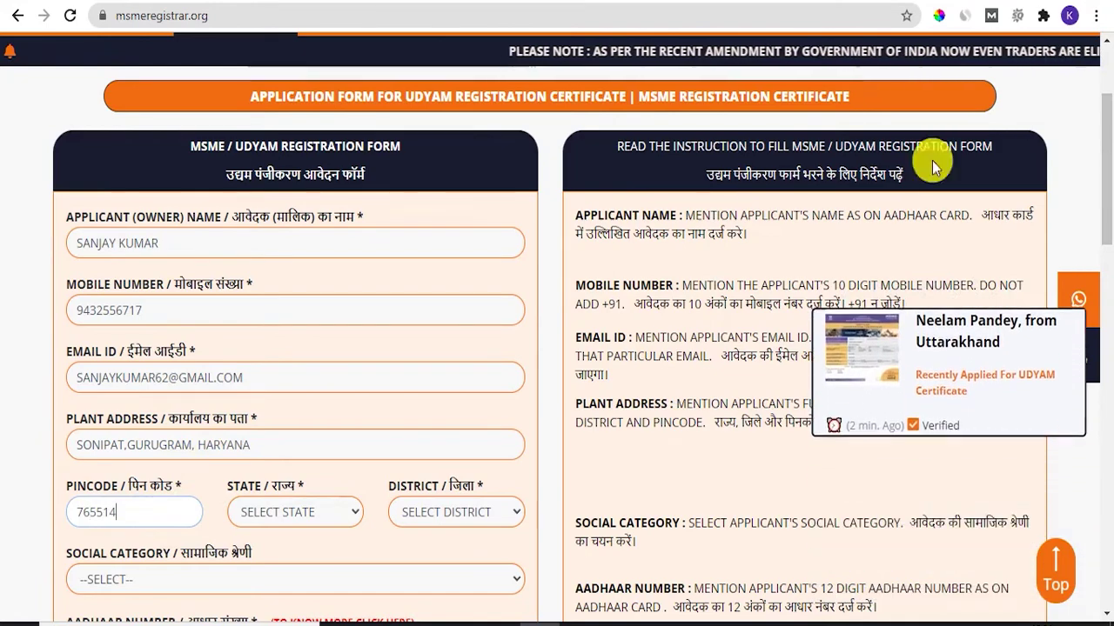
Select Haryana as the state and Gurugram as the district
{"action": "left_click", "coordinate": [295, 512]}
{"action": "left_click", "coordinate": [300, 378]}
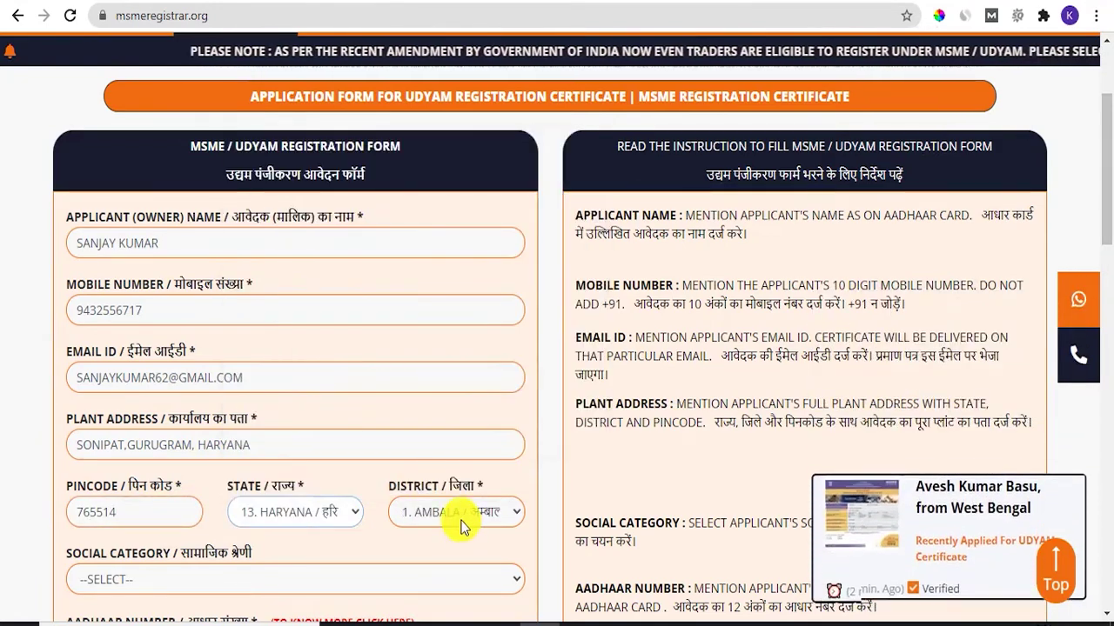
{"action": "left_click", "coordinate": [456, 512]}
{"action": "left_click", "coordinate": [461, 235]}
{"action": "scroll", "coordinate": [305, 453], "scroll_direction": "down", "scroll_amount": 2}
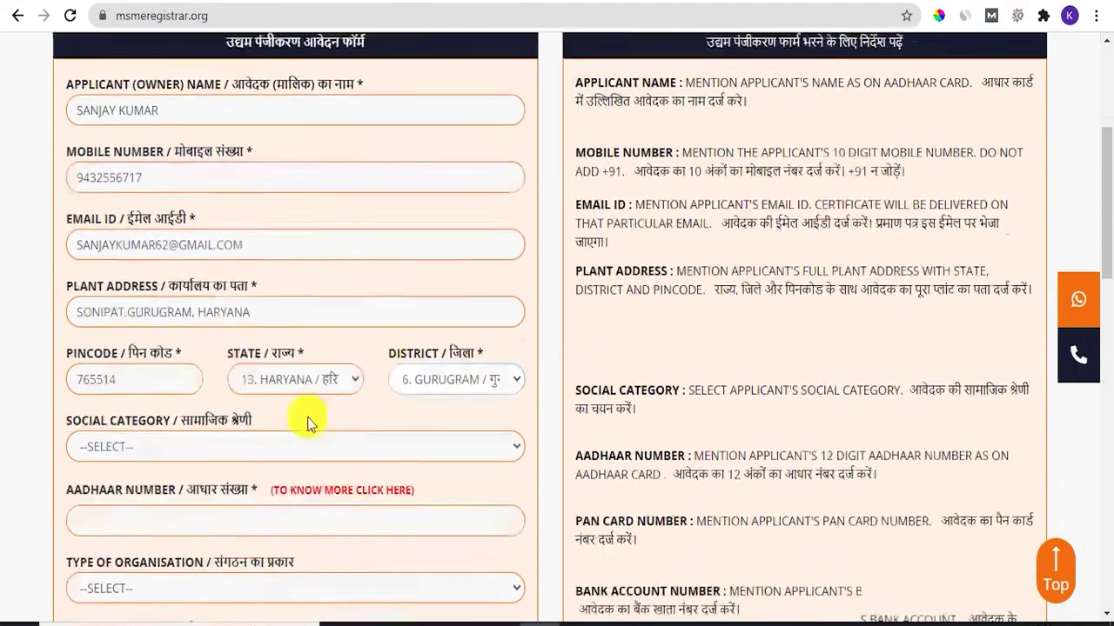
{"action": "left_click", "coordinate": [198, 400]}
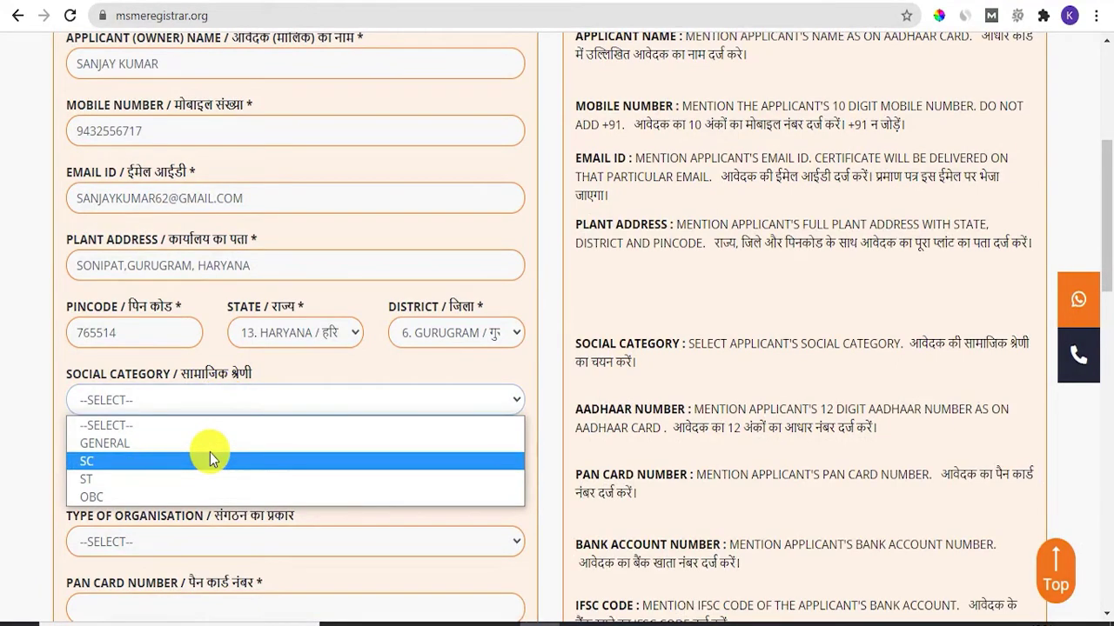
Set the social category to GENERAL
{"action": "left_click", "coordinate": [201, 443]}
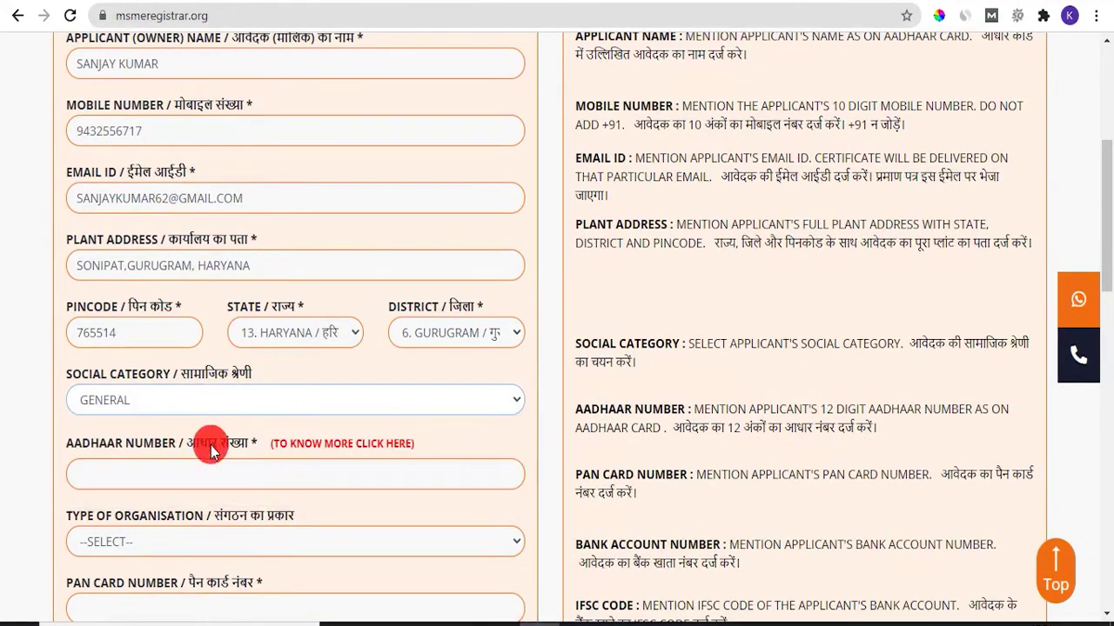
{"action": "scroll", "coordinate": [232, 472], "scroll_direction": "down", "scroll_amount": 1}
{"action": "scroll", "coordinate": [245, 383], "scroll_direction": "down", "scroll_amount": 1}
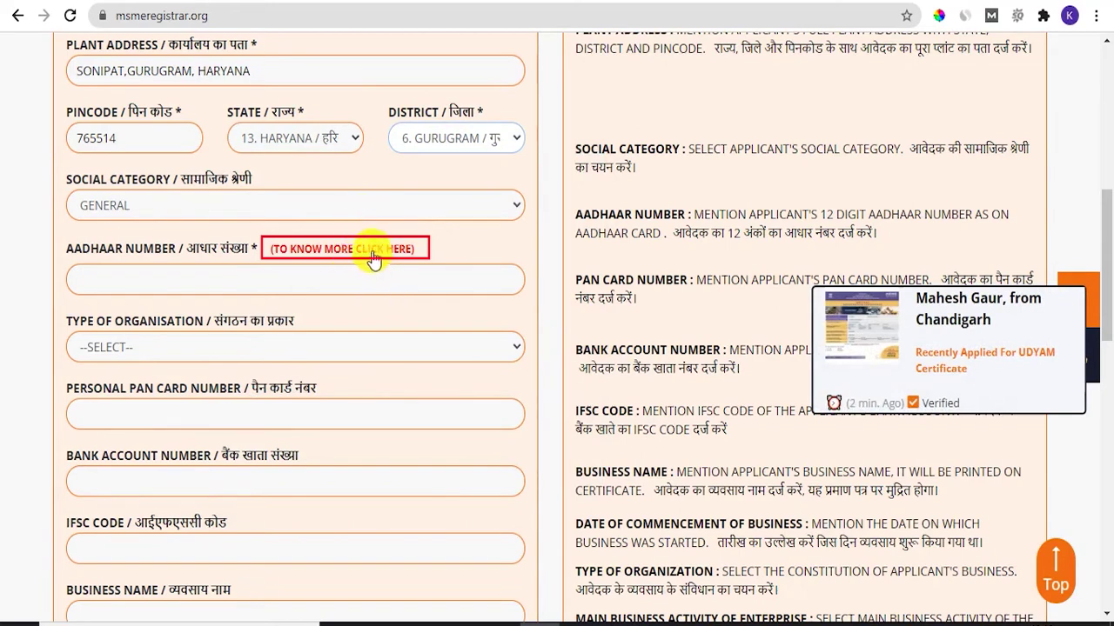
Review the documents table showing which Aadhaar each organisation type requires
{"action": "left_click", "coordinate": [371, 252]}
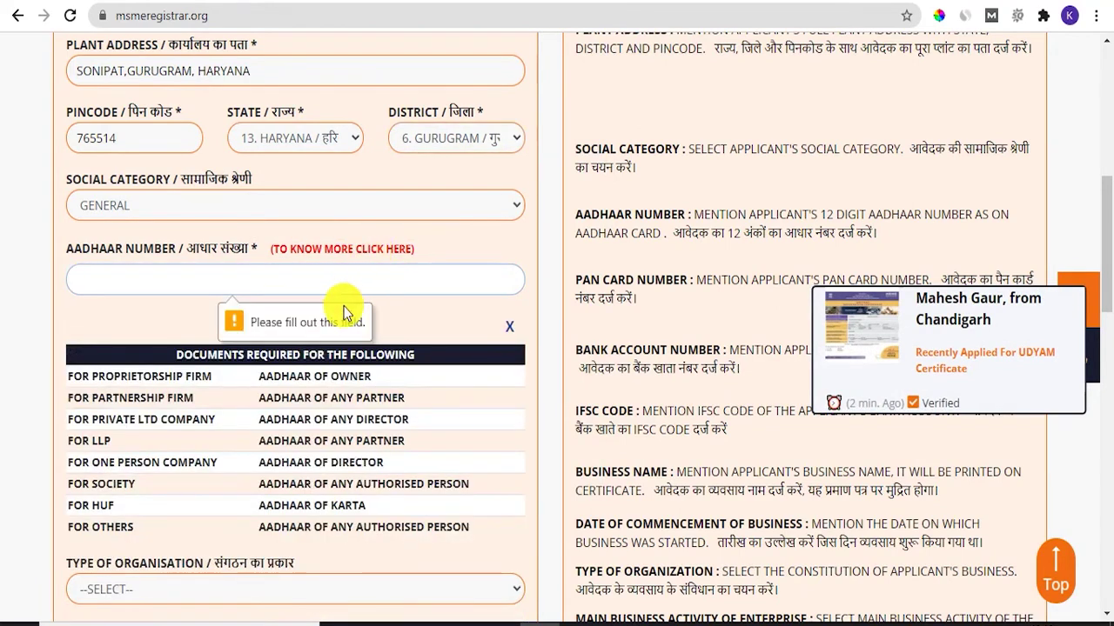
{"action": "left_click_drag", "start_coordinate": [258, 376], "coordinate": [372, 381]}
{"action": "left_click_drag", "start_coordinate": [261, 402], "coordinate": [415, 397]}
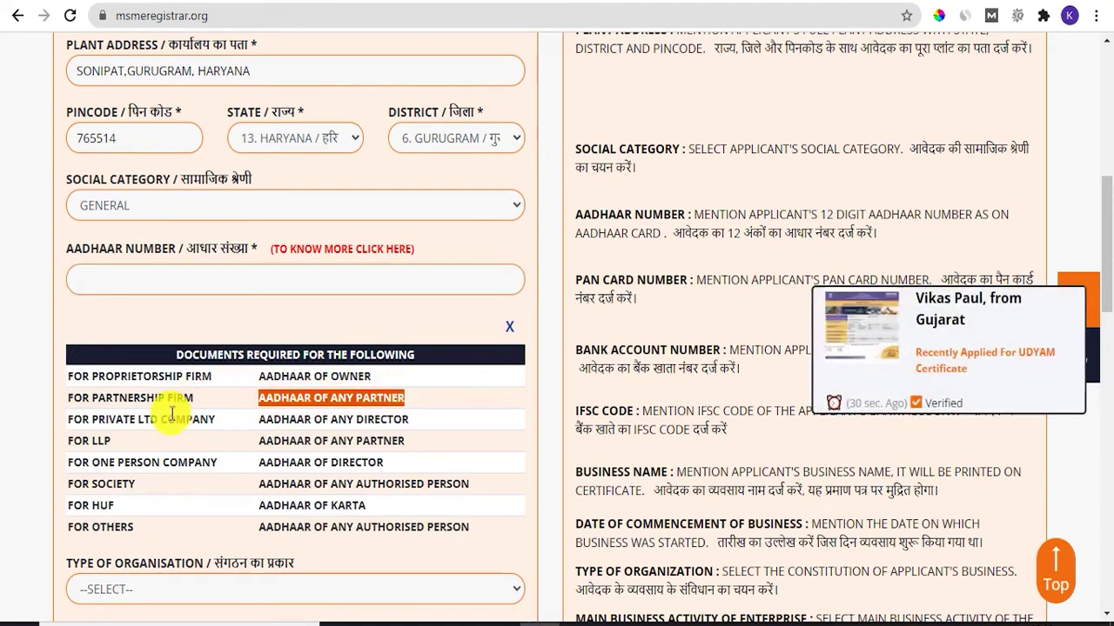
{"action": "left_click", "coordinate": [261, 416]}
{"action": "left_click_drag", "start_coordinate": [261, 417], "coordinate": [310, 527]}
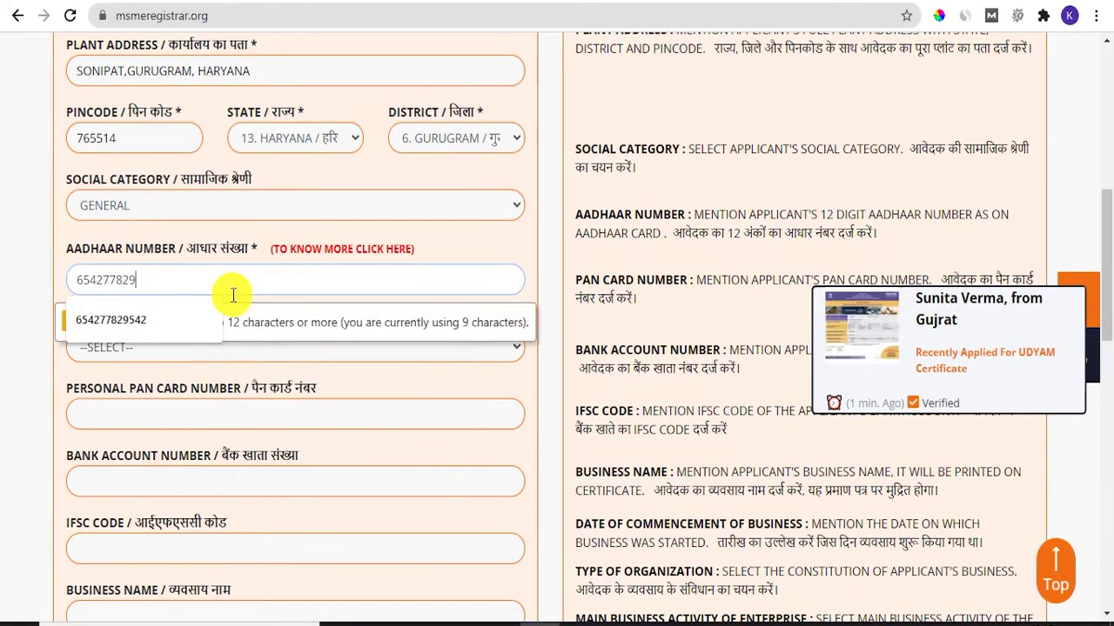
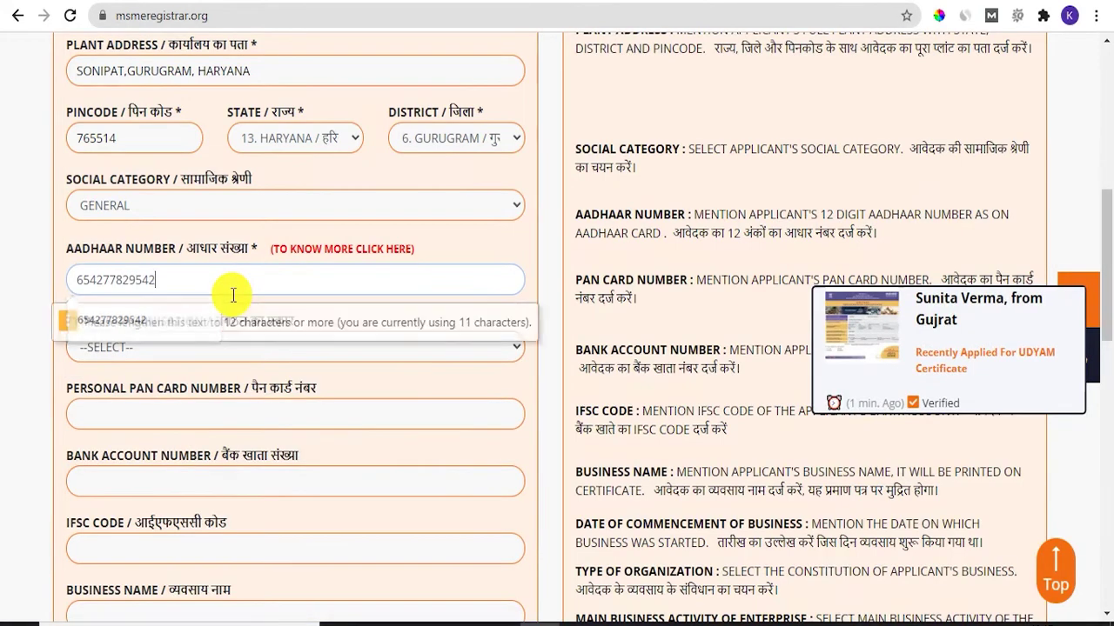
Finish the Aadhaar number, choose PROPRIETORSHIP as organisation type, and enter the PAN
{"action": "scroll", "coordinate": [181, 505], "scroll_direction": "up", "scroll_amount": 1}
{"action": "left_click", "coordinate": [248, 347]}
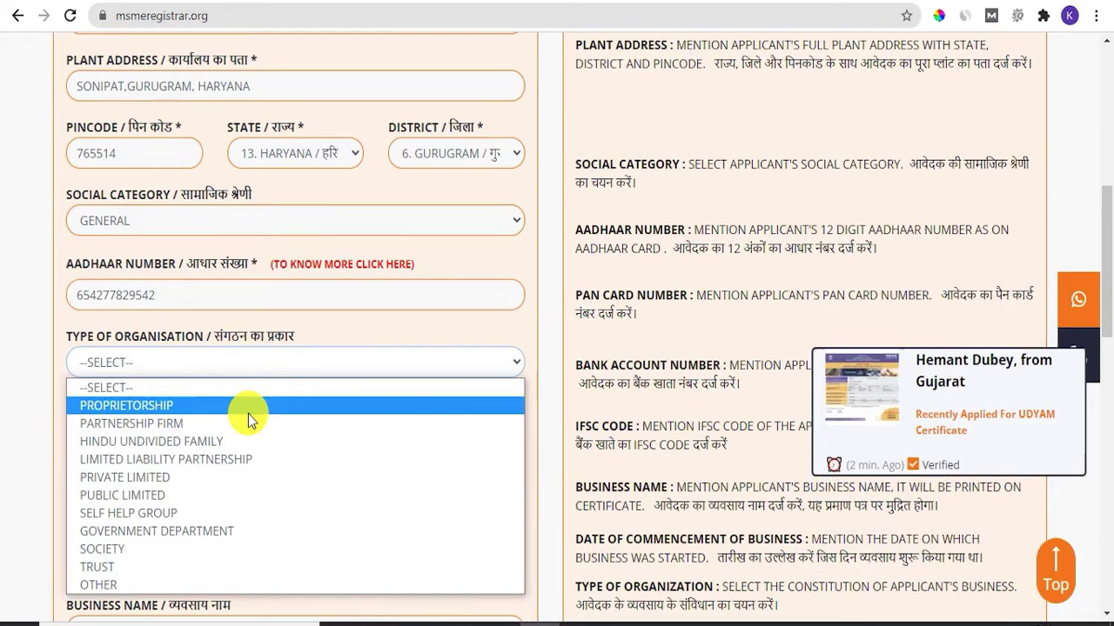
{"action": "left_click", "coordinate": [248, 405]}
{"action": "key", "text": "Tab"}
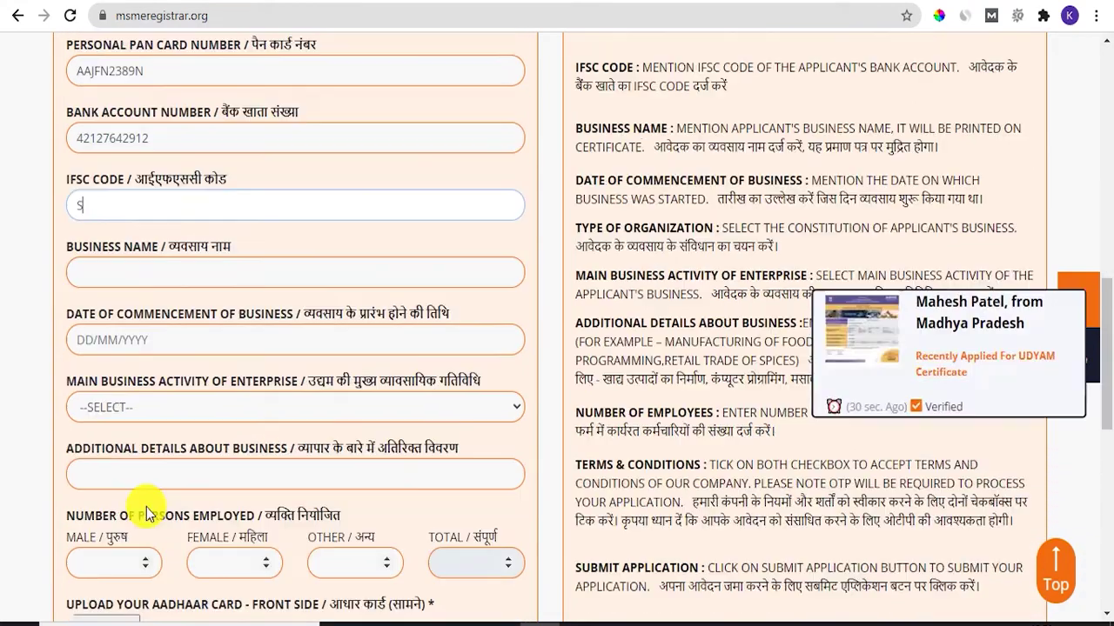
Enter IFSC SBIN0000620 and business name MORALI ENTERPRISE, replacing the mistaken 'SAND'
{"action": "type", "text": "BIN"}
{"action": "type", "text": "0000620"}
{"action": "left_click", "coordinate": [224, 268]}
{"action": "type", "text": "SAND"}
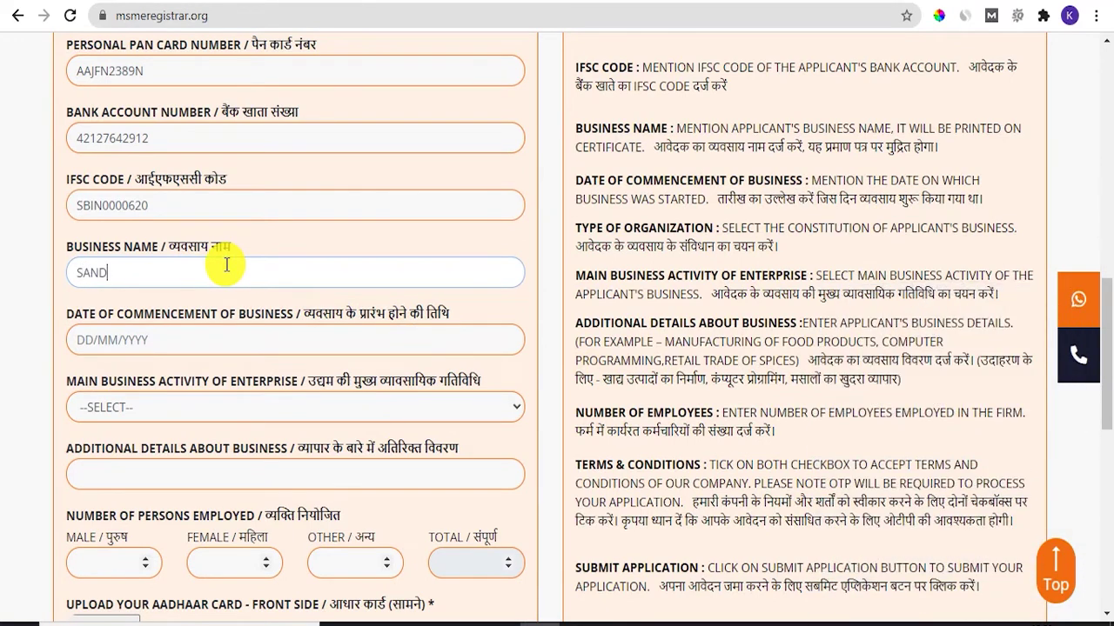
{"action": "key", "text": "BackSpace"}
{"action": "key", "text": "BackSpace"}
{"action": "key", "text": "BackSpace"}
{"action": "key", "text": "BackSpace"}
{"action": "type", "text": "MORALI"}
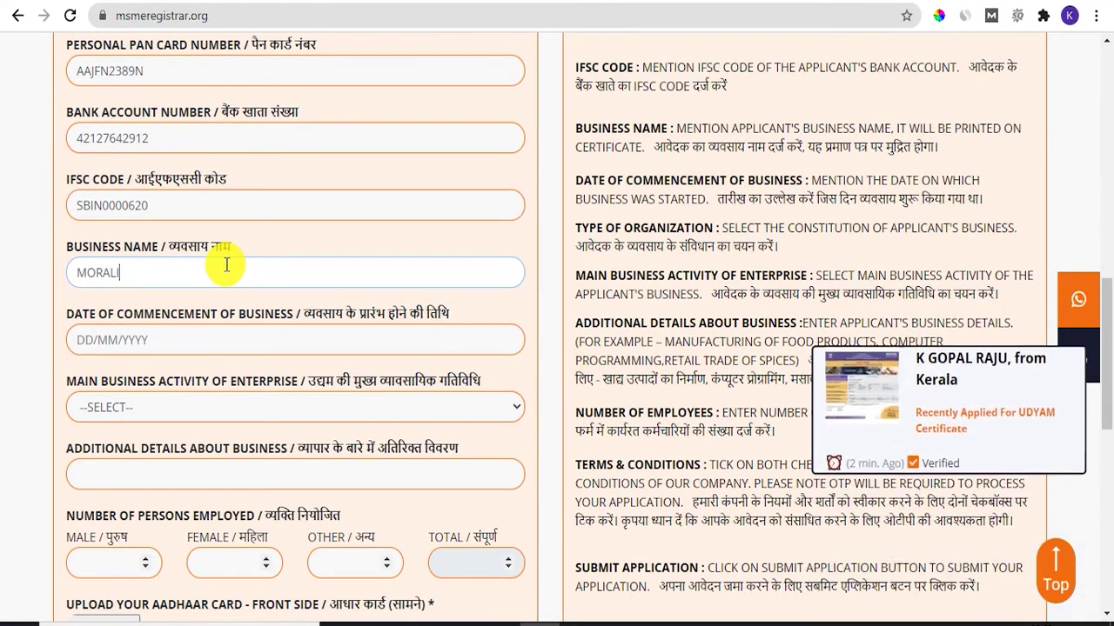
{"action": "type", "text": " ENTERPRISE"}
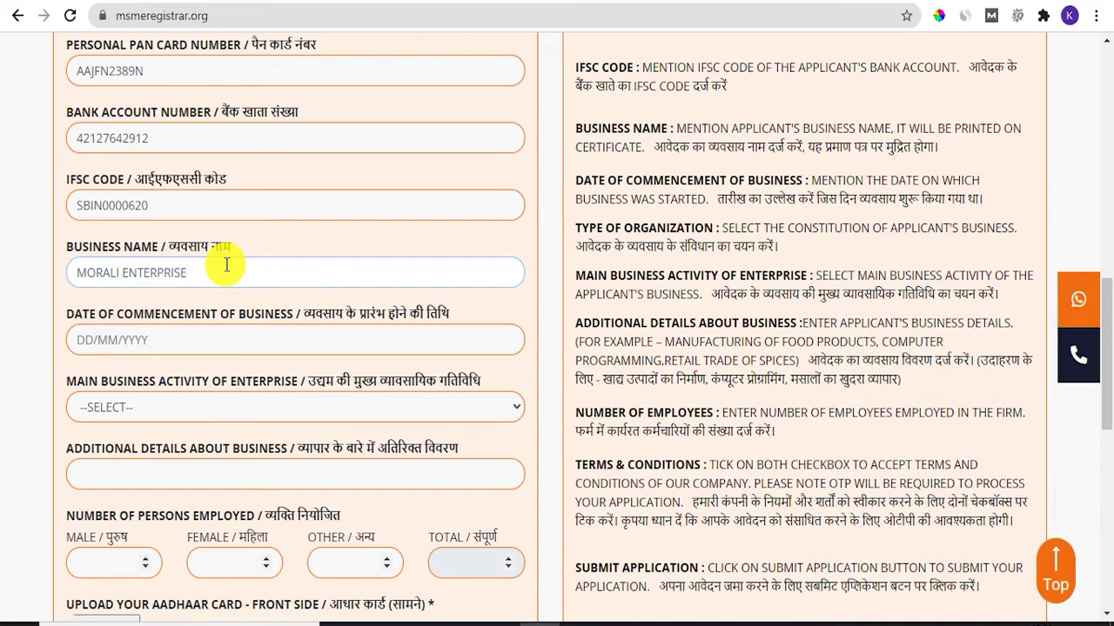
{"action": "left_click", "coordinate": [155, 334]}
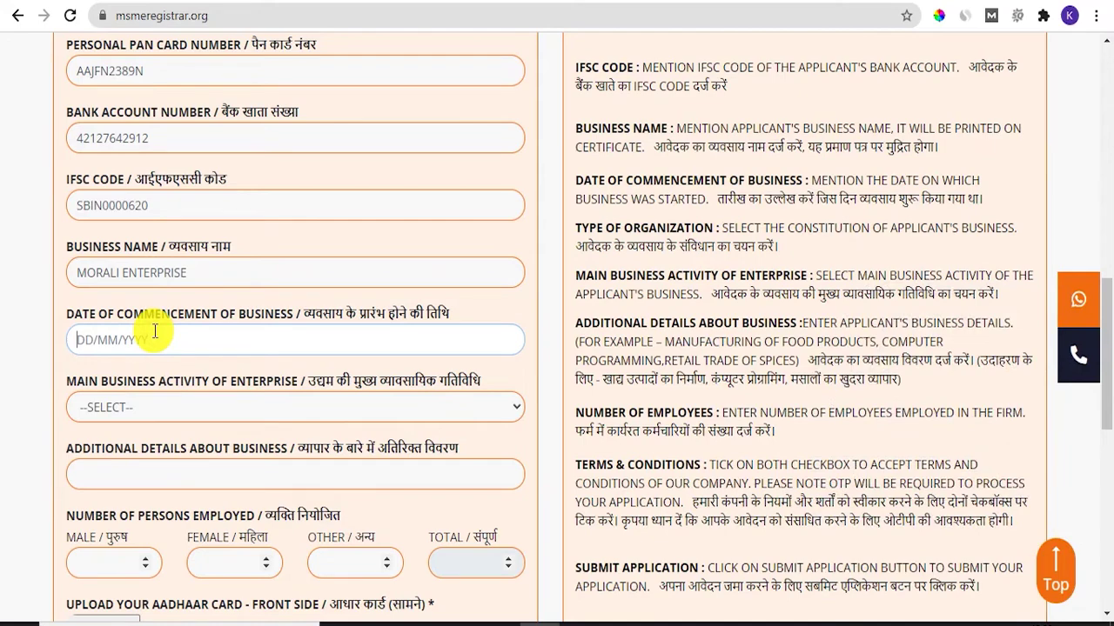
Complete the commencement date 16/08/1999 and set the main activity to MANUFACTURER
{"action": "type", "text": "16/08/"}
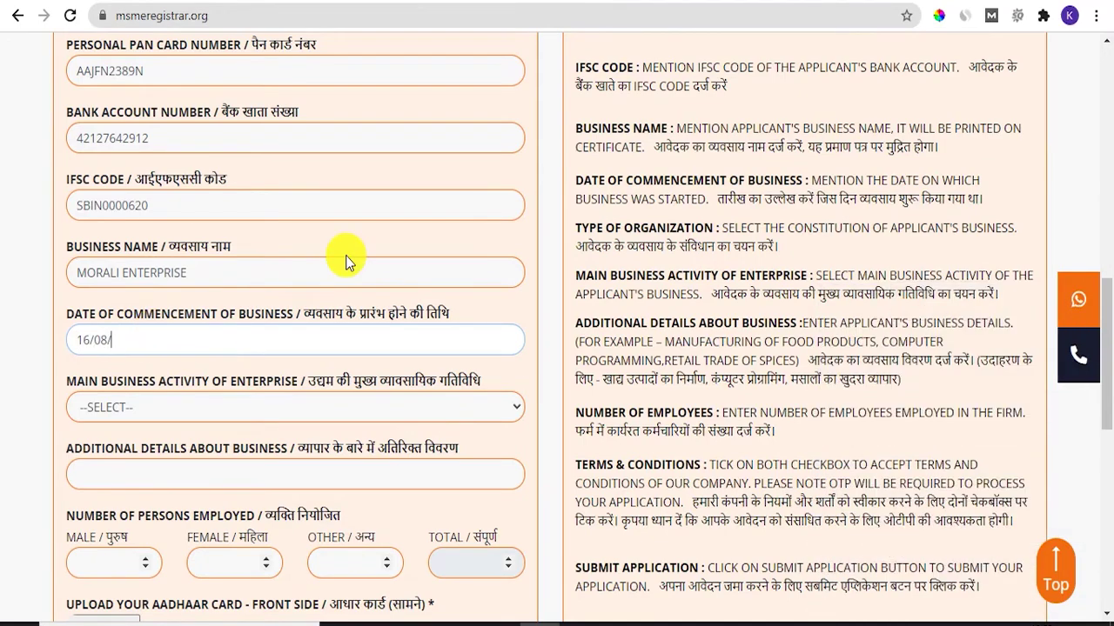
{"action": "type", "text": "1999"}
{"action": "scroll", "coordinate": [343, 287], "scroll_direction": "down", "scroll_amount": 1}
{"action": "left_click", "coordinate": [341, 317]}
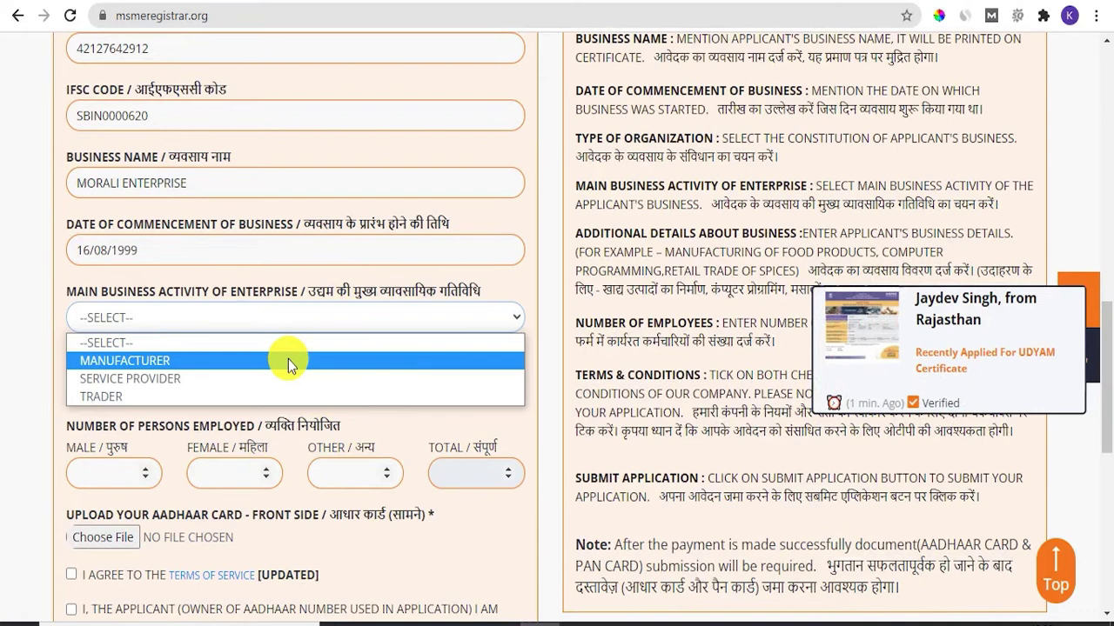
{"action": "left_click", "coordinate": [288, 360]}
Record 4 male and 3 female employees so the total shows 7
{"action": "scroll", "coordinate": [104, 293], "scroll_direction": "down", "scroll_amount": 2}
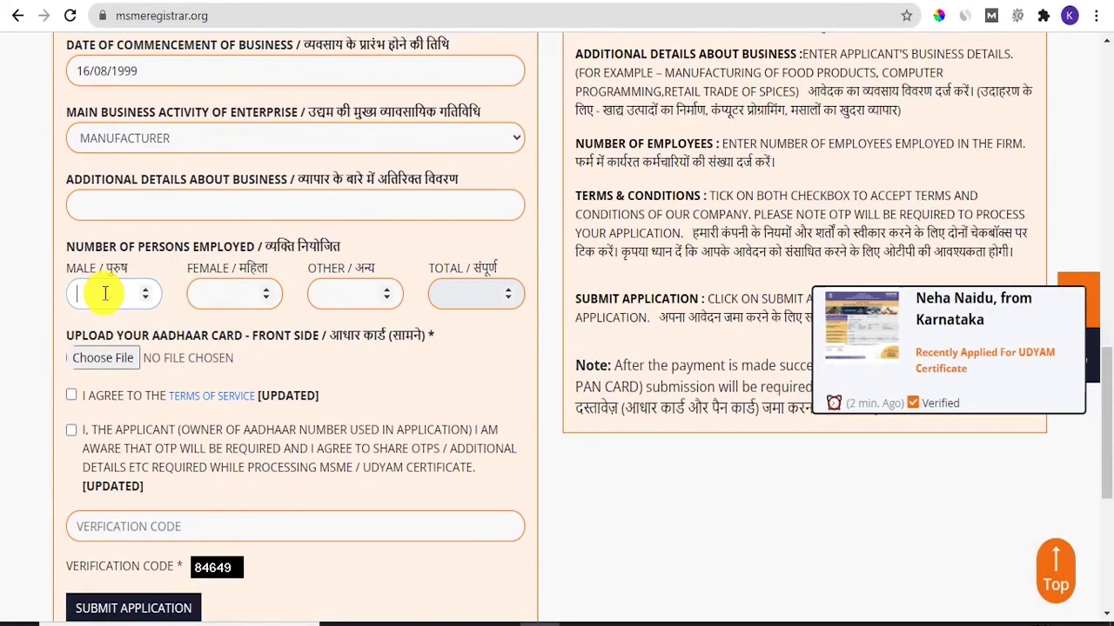
{"action": "type", "text": "4"}
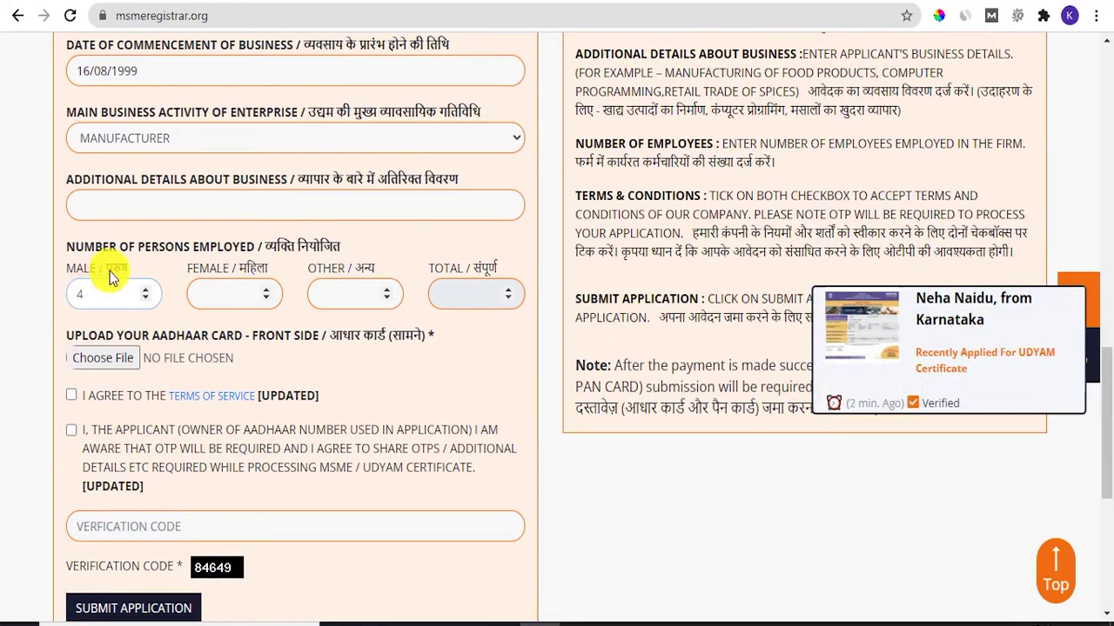
{"action": "left_click", "coordinate": [233, 293]}
{"action": "type", "text": "3"}
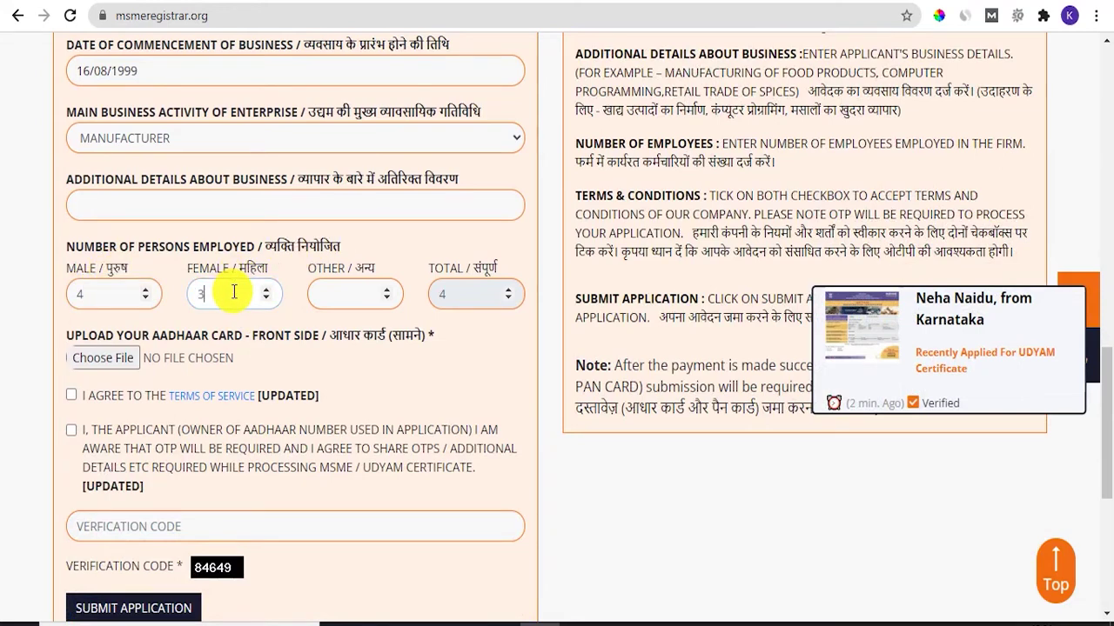
{"action": "left_click", "coordinate": [322, 332]}
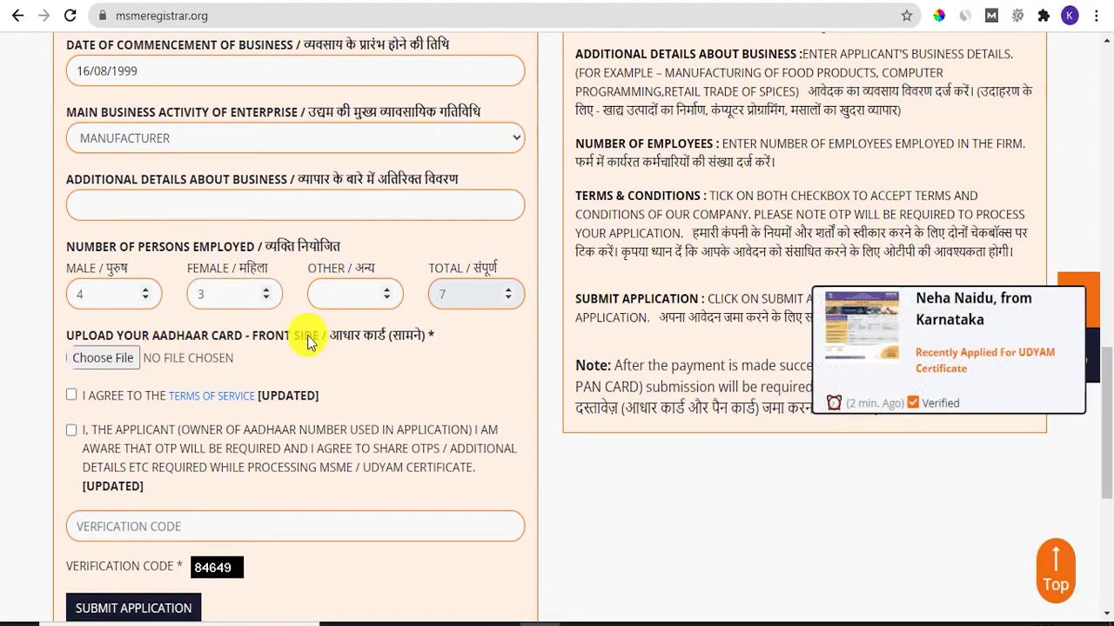
{"action": "left_click", "coordinate": [119, 363]}
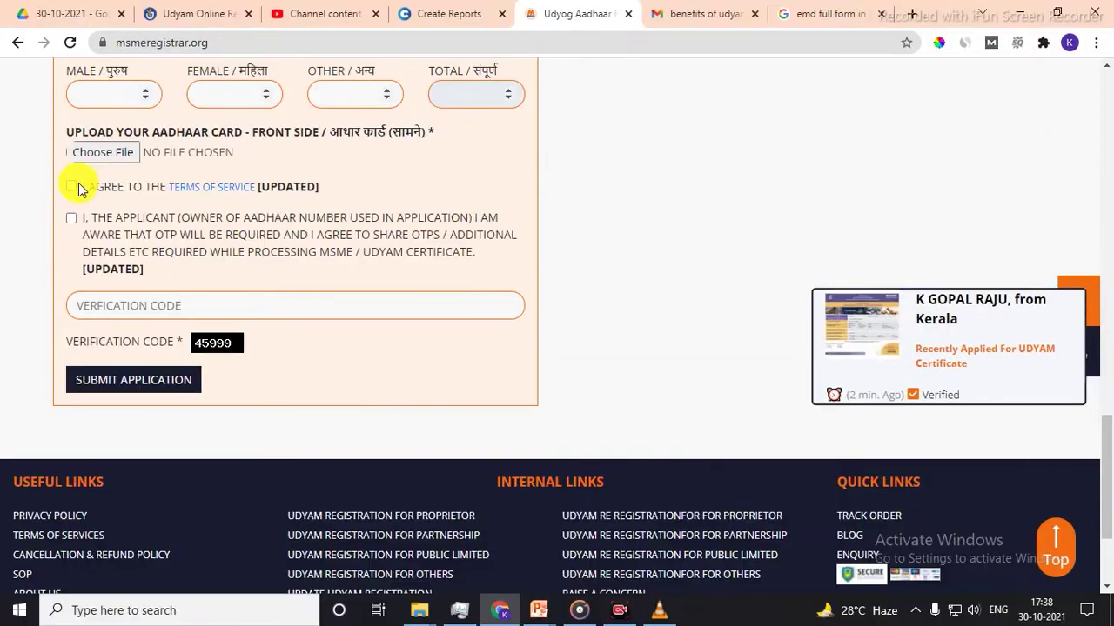
Tick both consent checkboxes and enter the displayed verification code
{"action": "left_click", "coordinate": [71, 161]}
{"action": "left_click", "coordinate": [72, 219]}
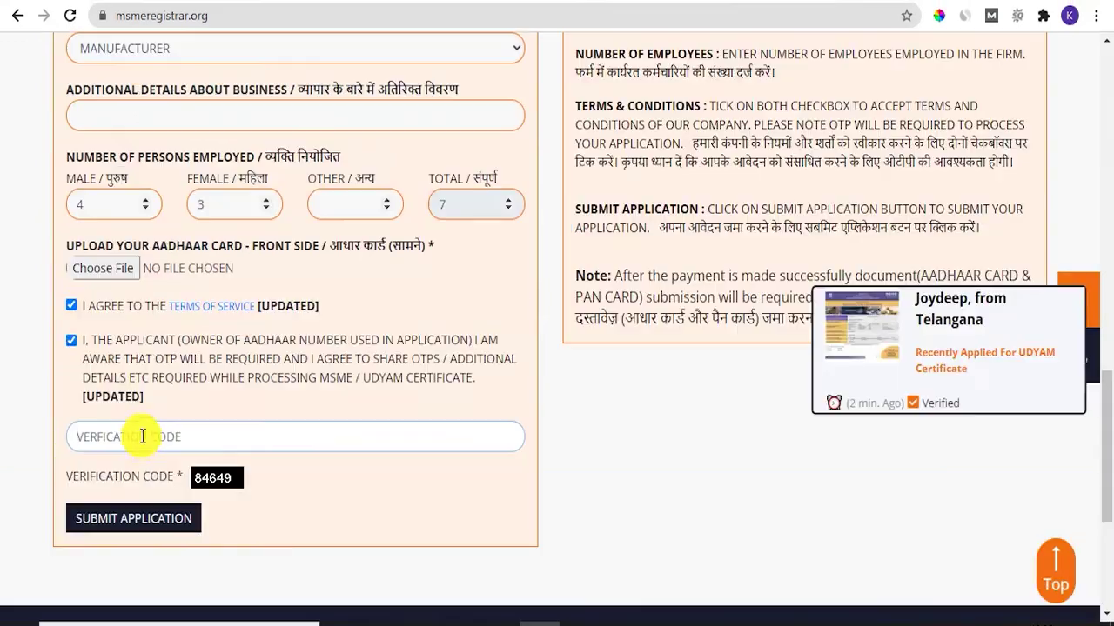
{"action": "left_click", "coordinate": [142, 439]}
{"action": "type", "text": "84"}
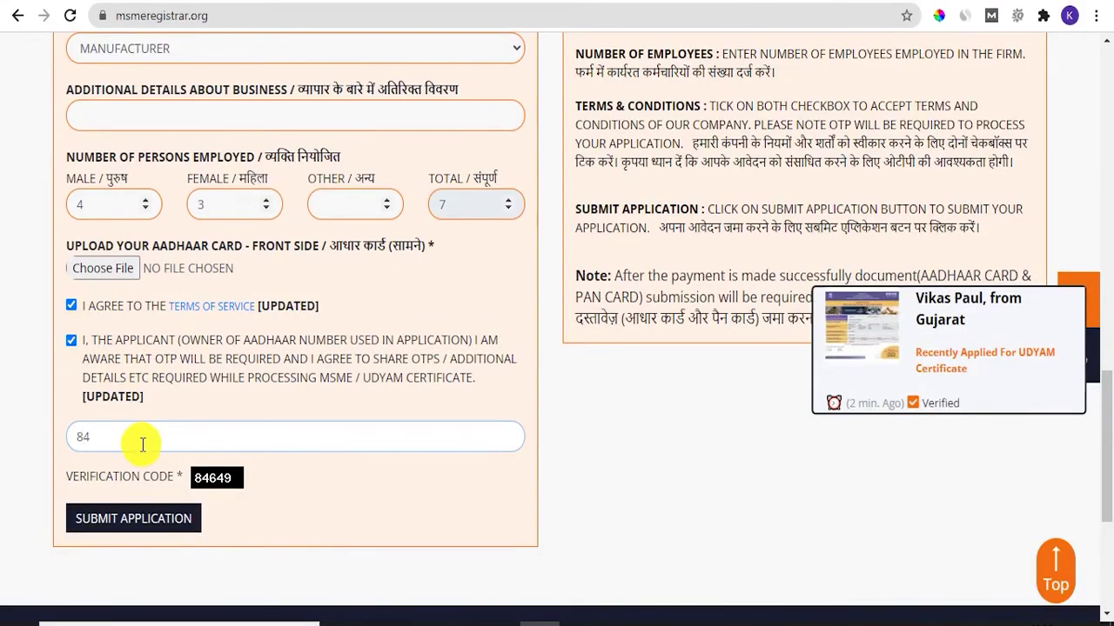
{"action": "type", "text": "649"}
{"action": "scroll", "coordinate": [171, 531], "scroll_direction": "down", "scroll_amount": 1}
{"action": "scroll", "coordinate": [171, 523], "scroll_direction": "down", "scroll_amount": 2}
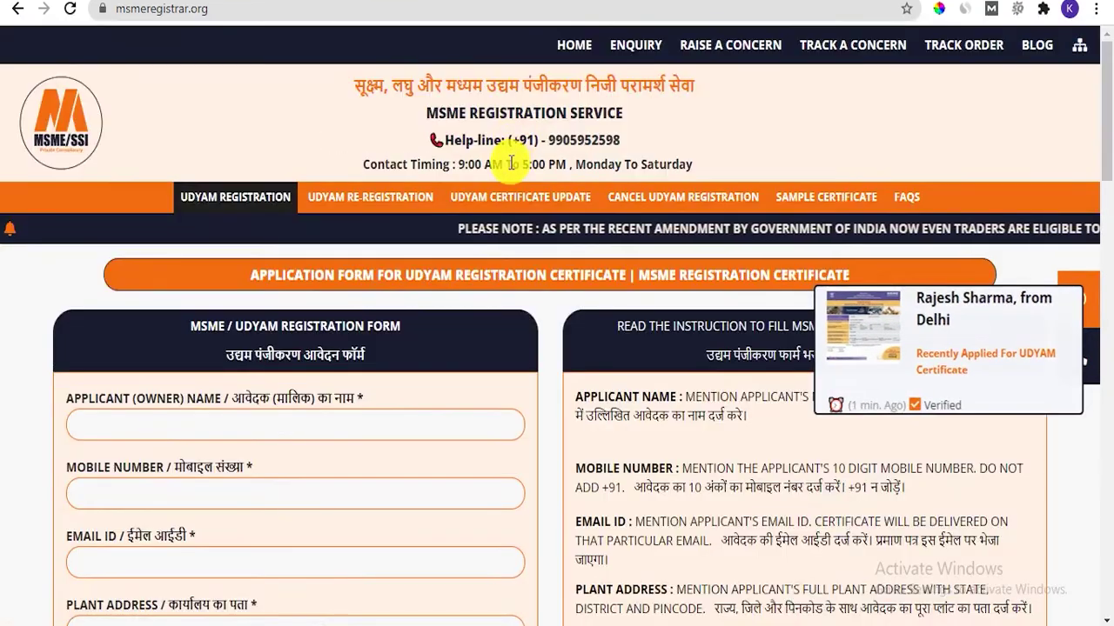